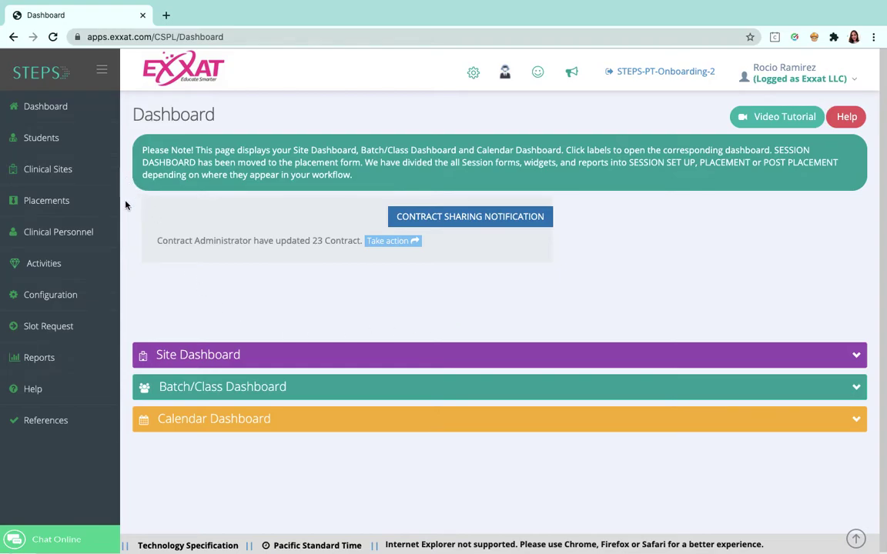
Step: Open the Slot Request Staff Report from the site reports
mouse_move(63, 358)
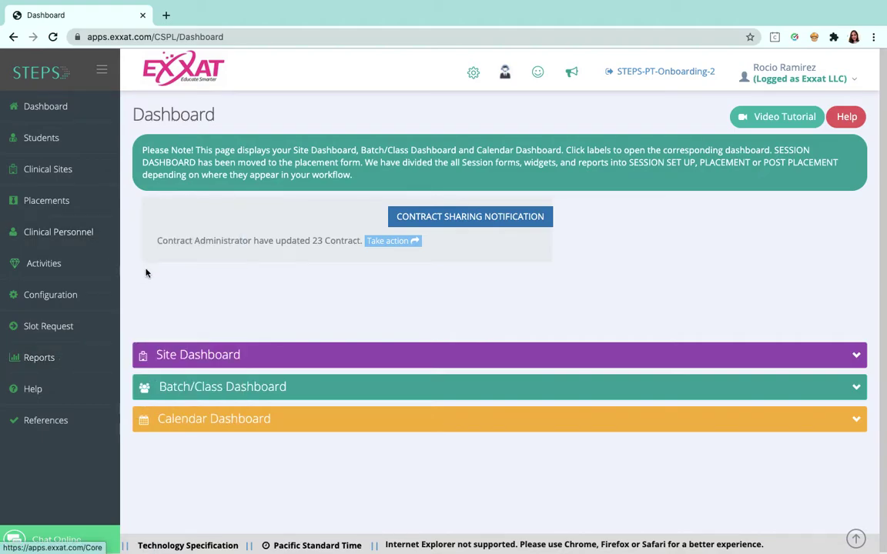
mouse_move(99, 234)
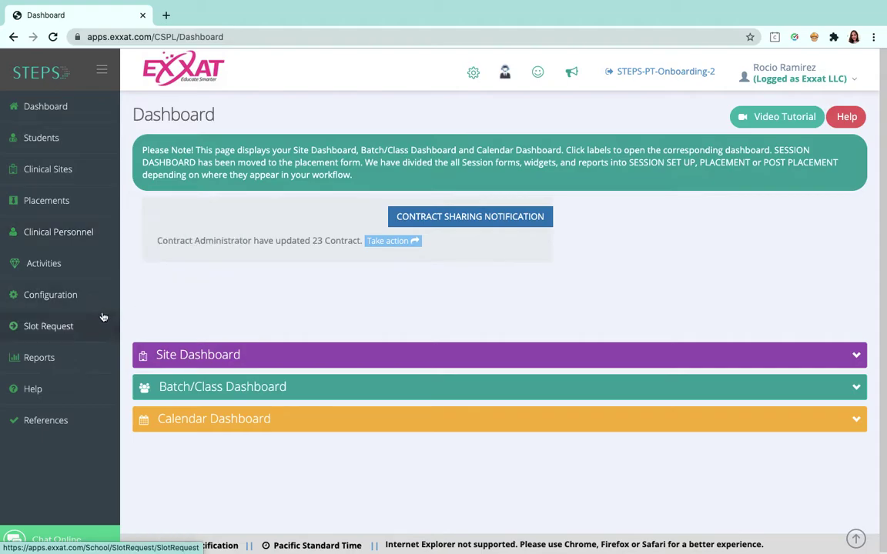
click(139, 387)
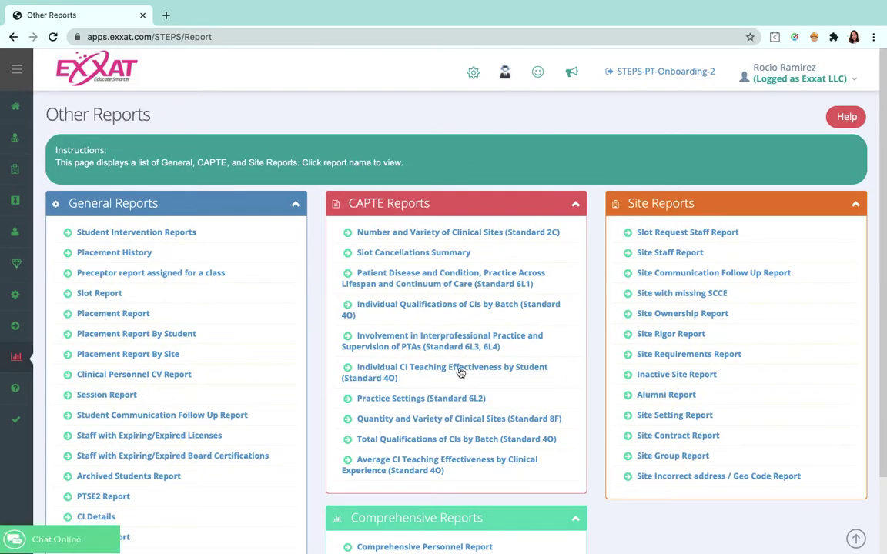
click(718, 235)
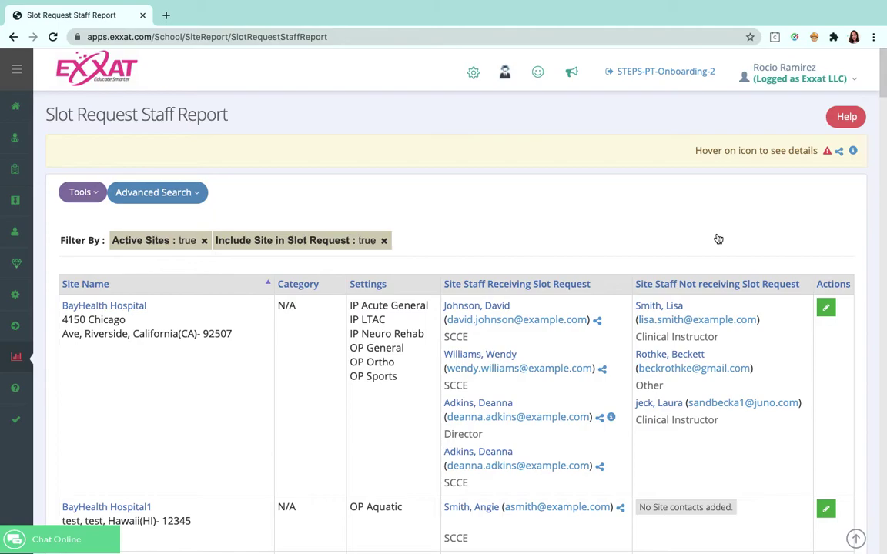
Step: Filter the report to inactive sites by setting Active Sites to No, keeping Include Site in Slot Request at Yes
scroll(582, 237, down, 1)
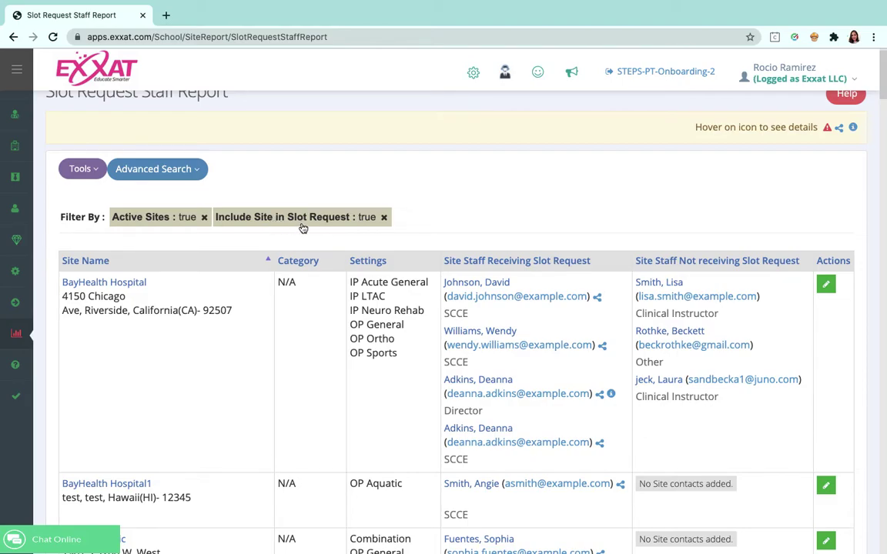
click(194, 174)
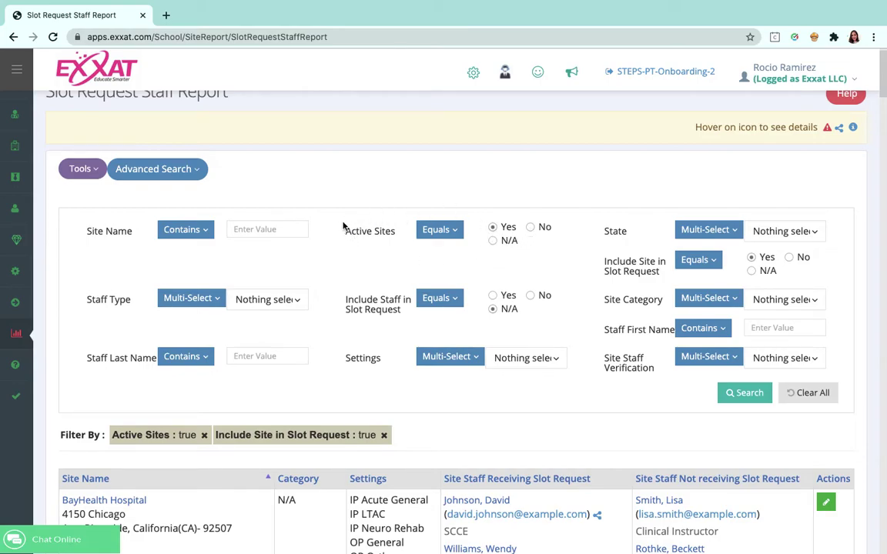
click(531, 228)
click(739, 394)
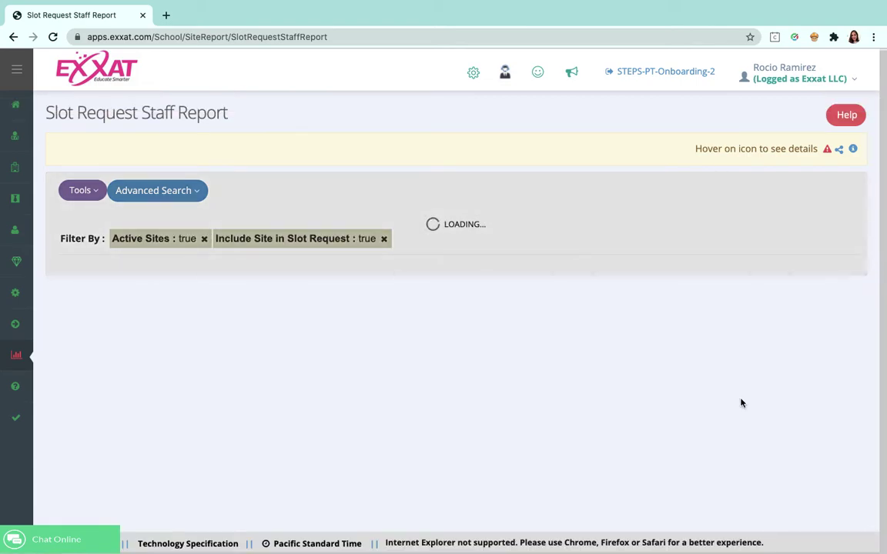
scroll(741, 403, down, 2)
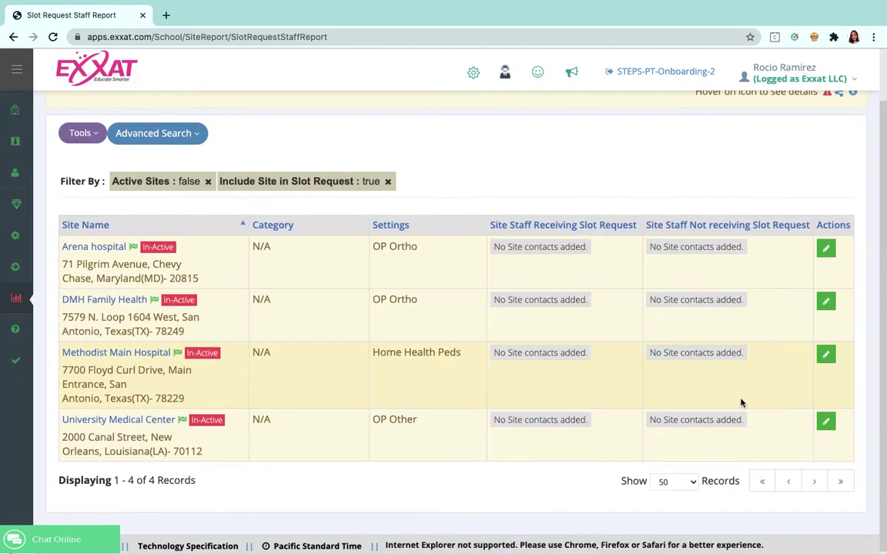
Step: Filter the report to active sites that are not included in slot requests
click(191, 138)
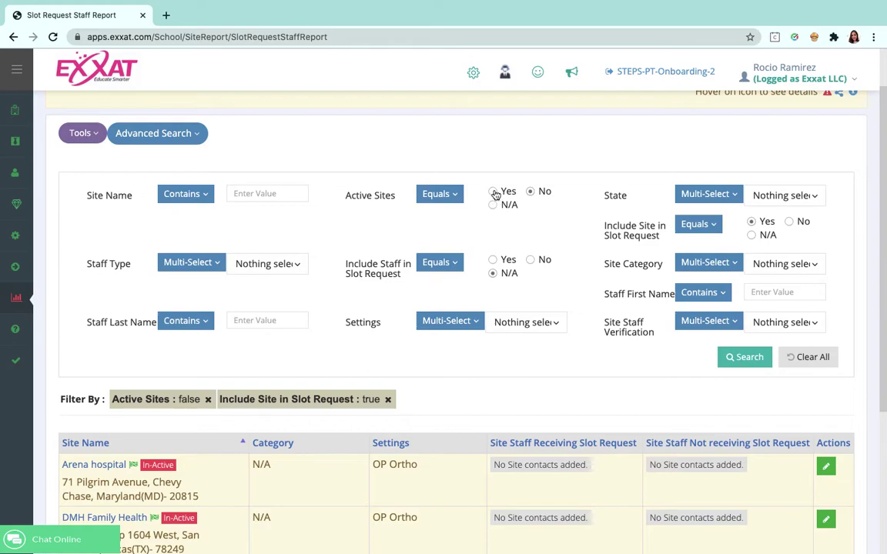
click(494, 192)
click(744, 358)
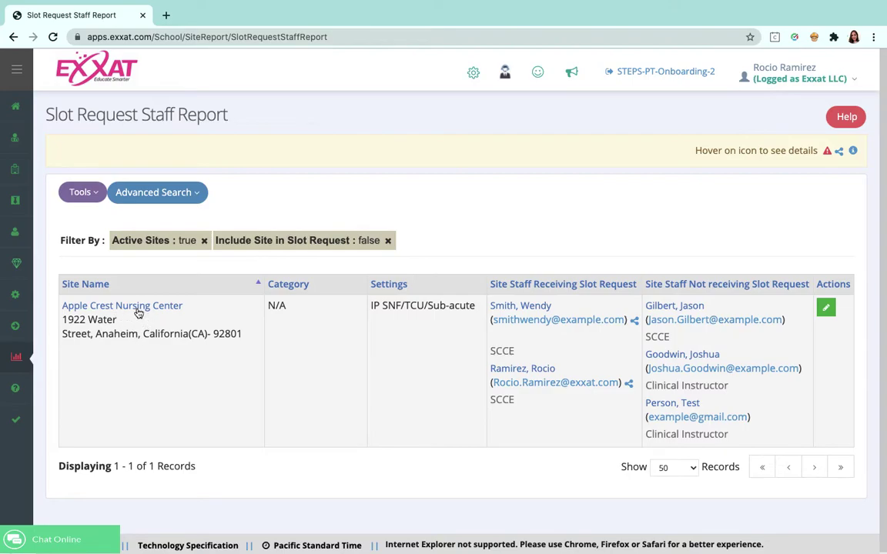
Step: Open Apple Crest Nursing Center's site information for editing and go to its Other Configurations section
click(138, 310)
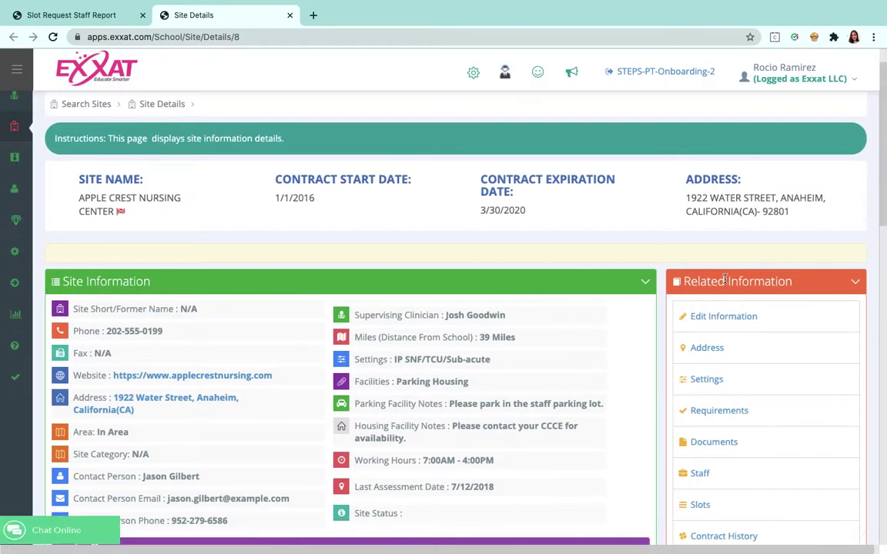
click(732, 325)
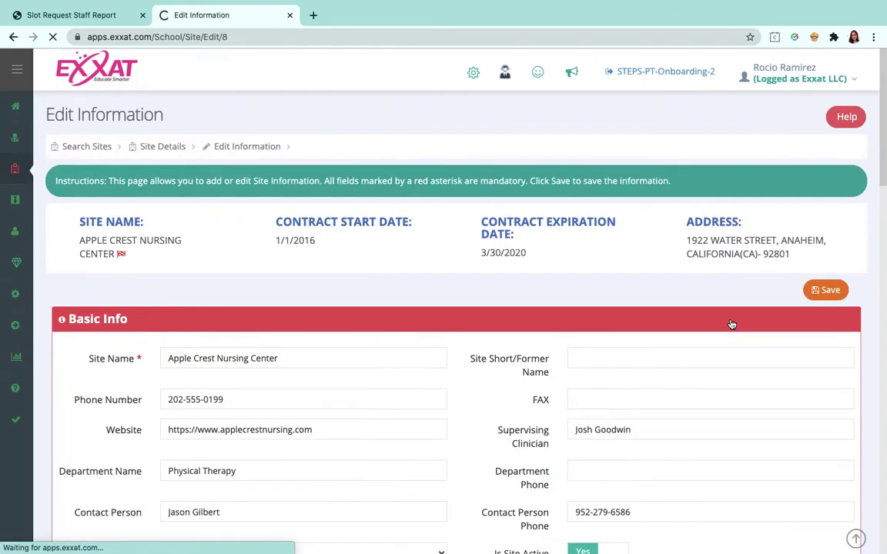
scroll(731, 325, down, 8)
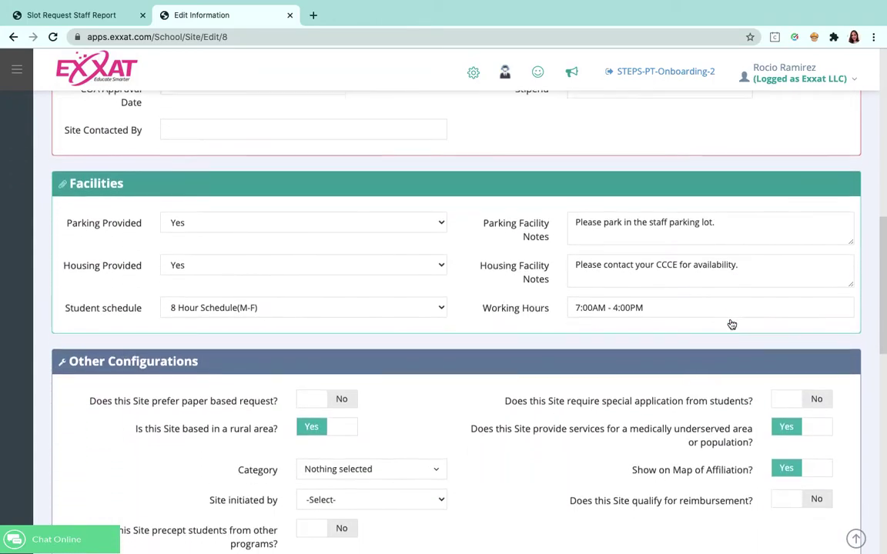
scroll(731, 325, down, 2)
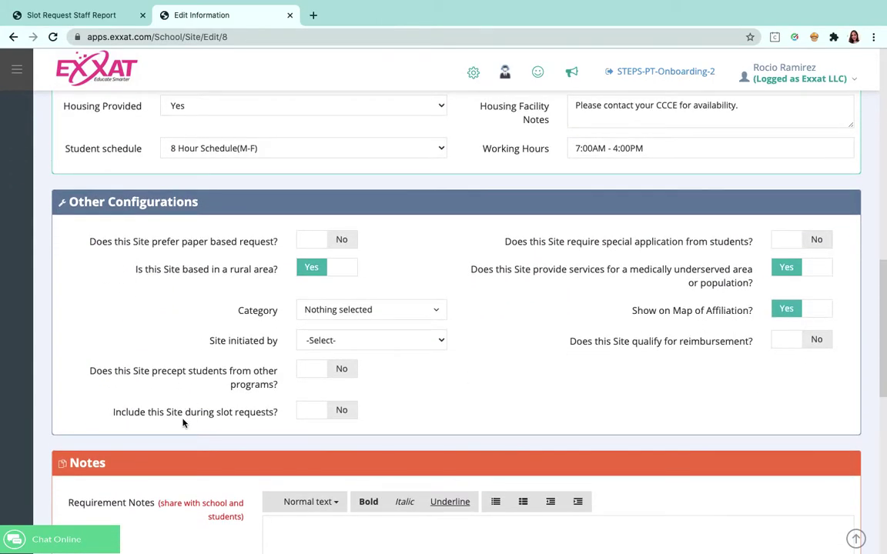
Step: Try setting "Include this Site during slot requests?" to Yes, and close the site's edit page without saving
click(319, 415)
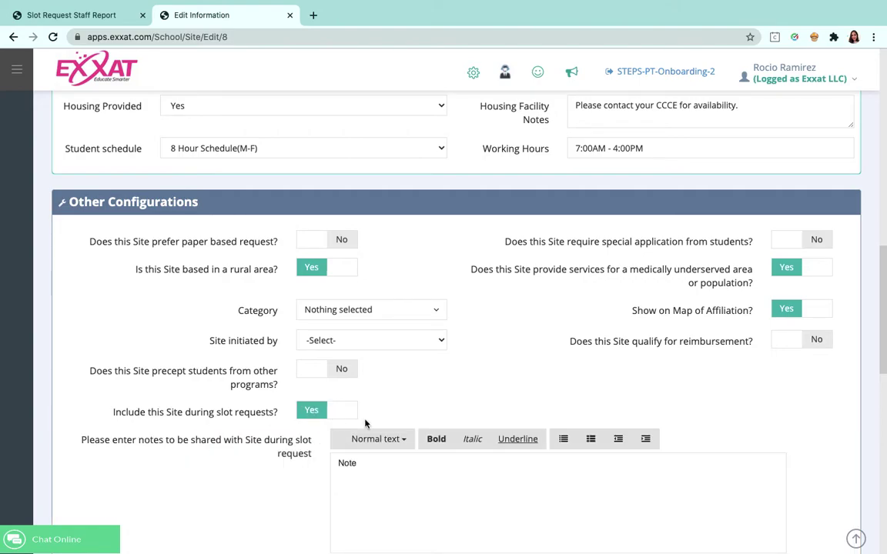
scroll(365, 423, down, 2)
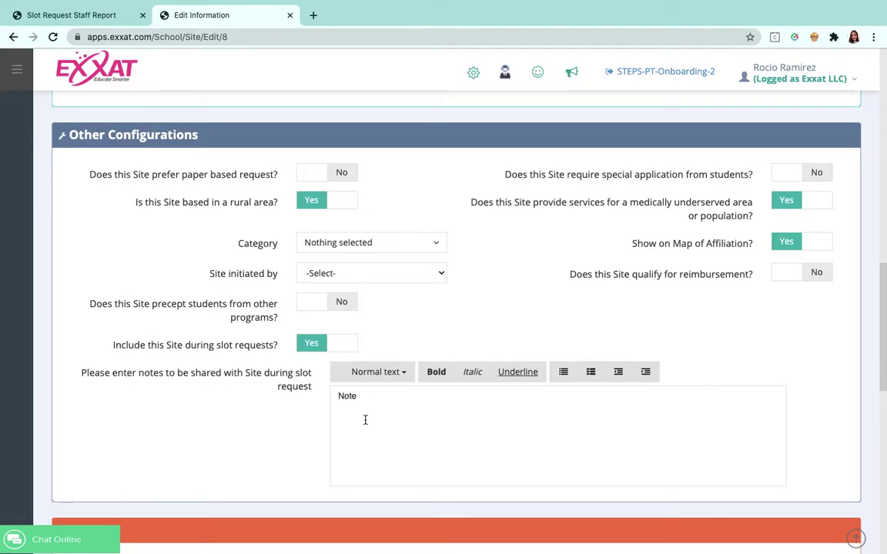
key(ctrl+w)
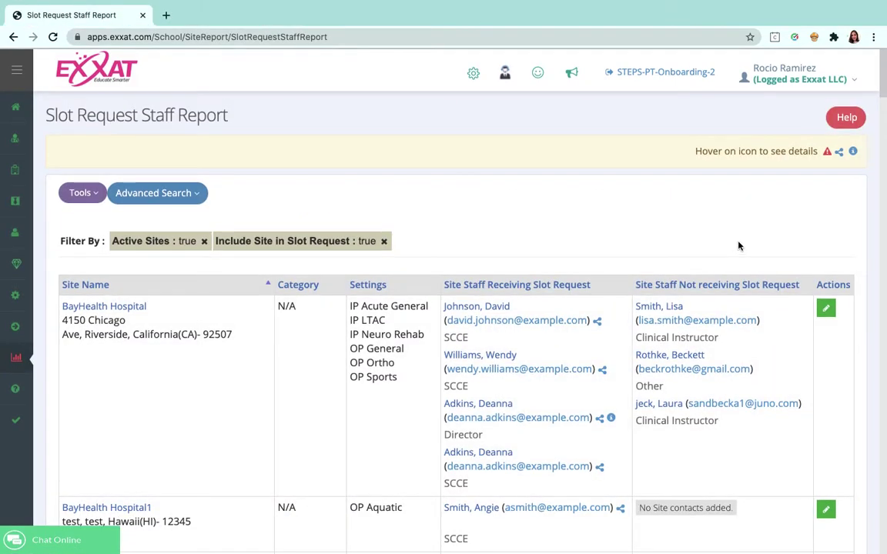
Step: Examine which staff at each listed site do and do not receive slot requests, including sites without contacts
scroll(739, 245, down, 2)
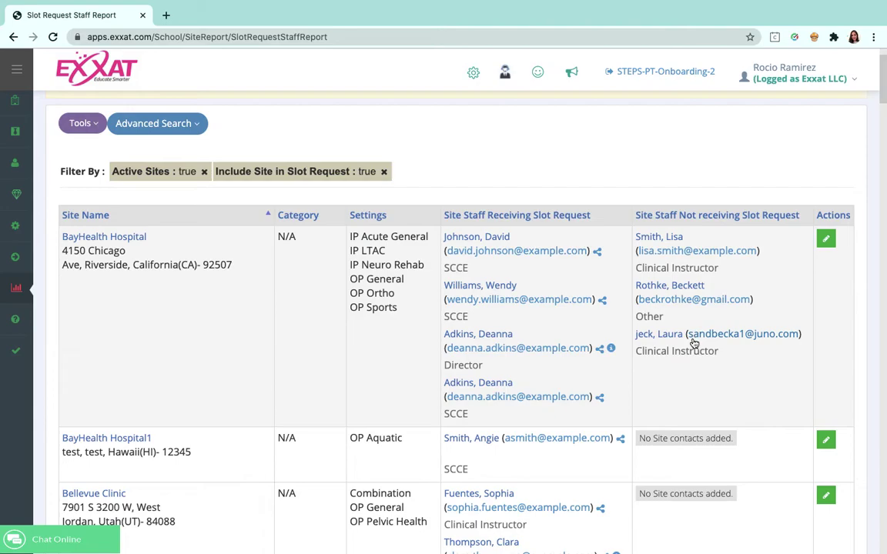
scroll(637, 371, down, 3)
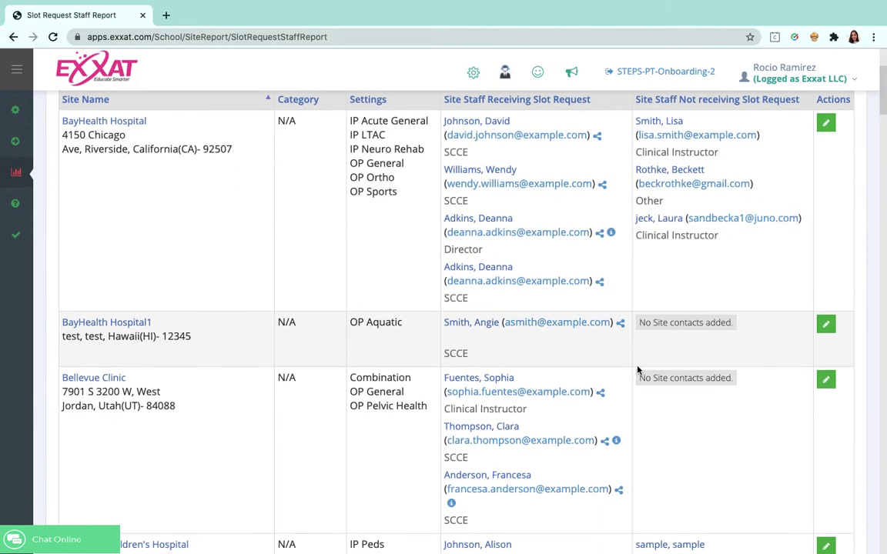
scroll(638, 371, down, 8)
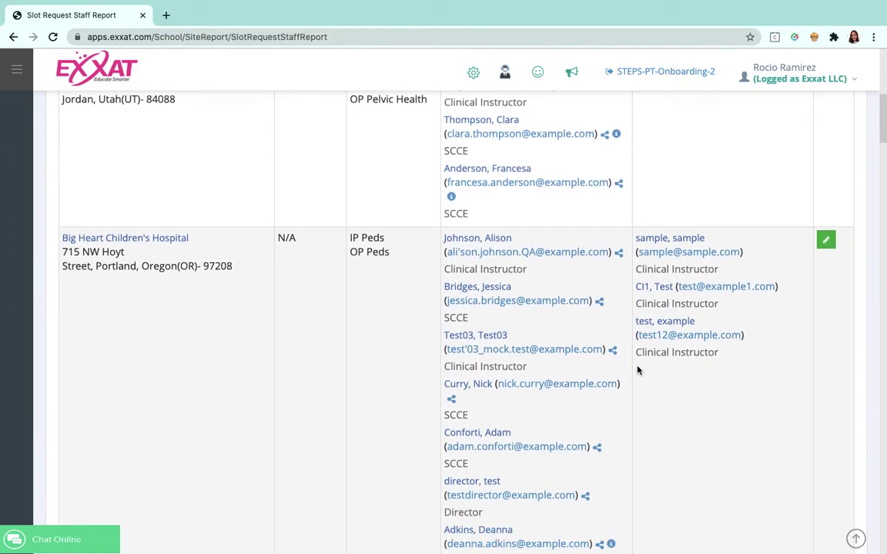
scroll(637, 372, down, 9)
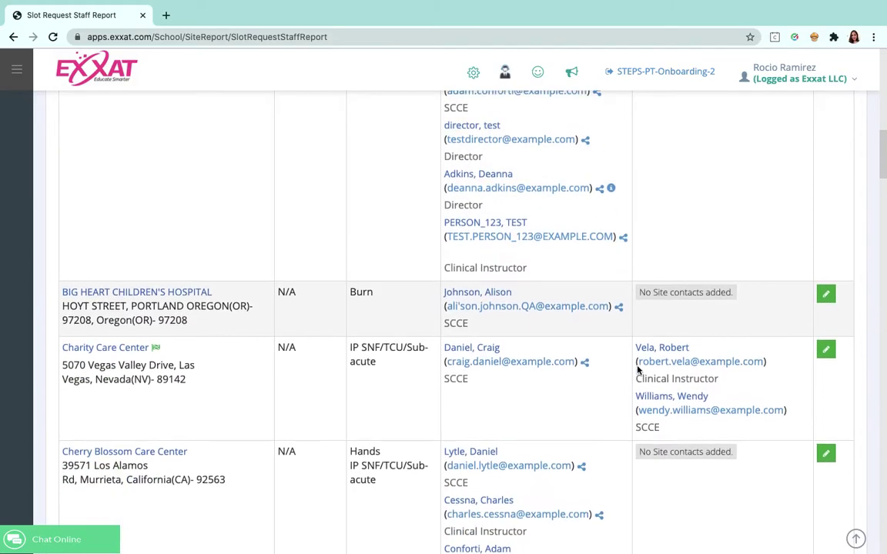
scroll(637, 371, down, 7)
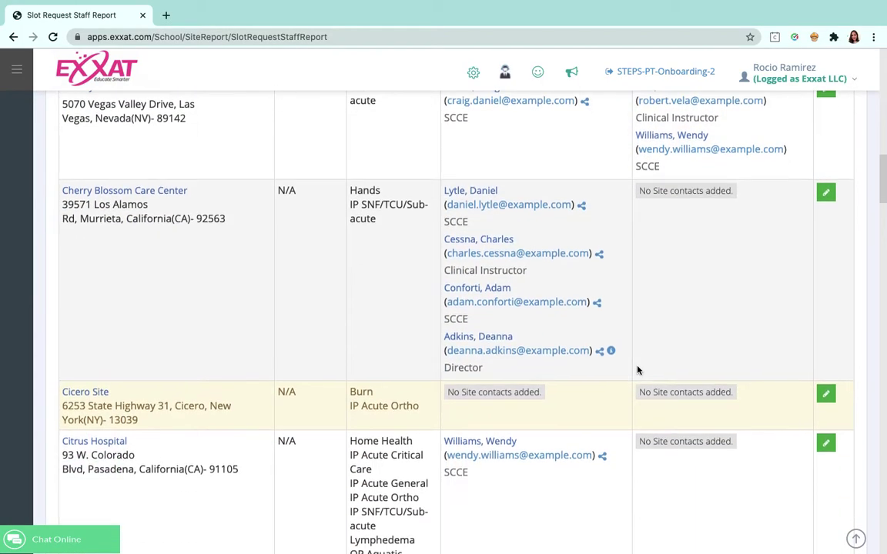
scroll(638, 371, down, 1)
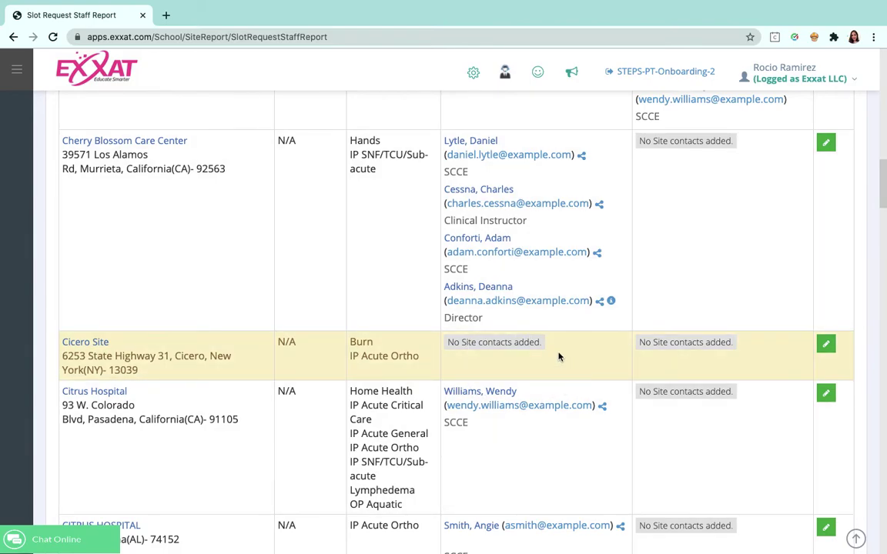
Step: Filter the report by Site Staff Verification for No Contacts Listed, keeping active sites included in slot requests
scroll(560, 356, up, 9)
scroll(560, 356, up, 8)
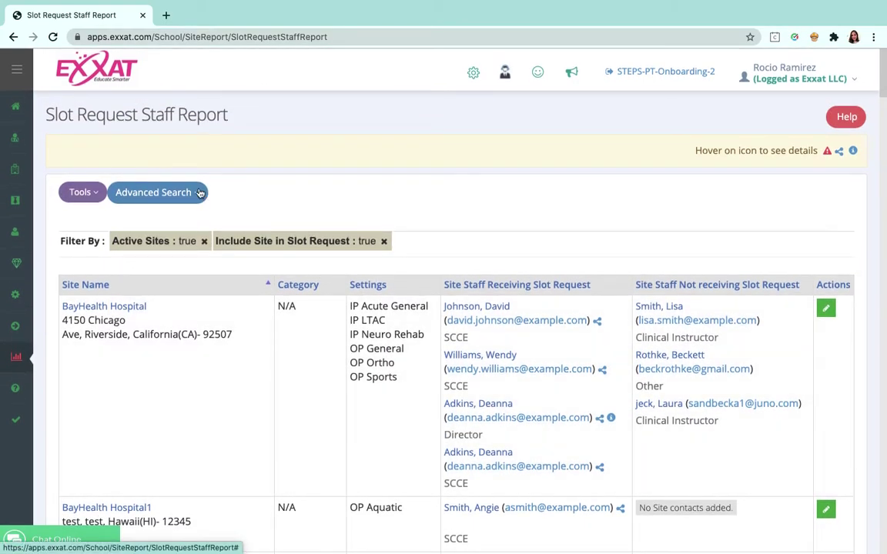
click(200, 193)
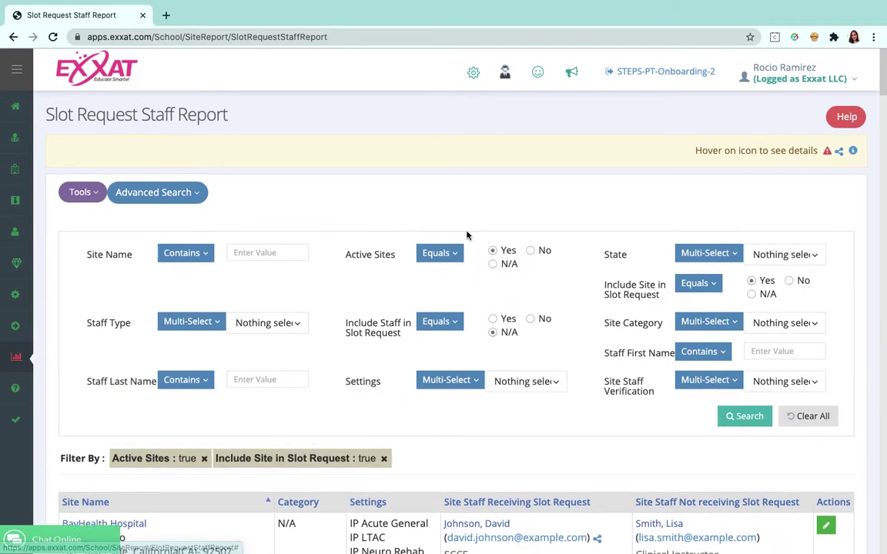
scroll(513, 208, down, 1)
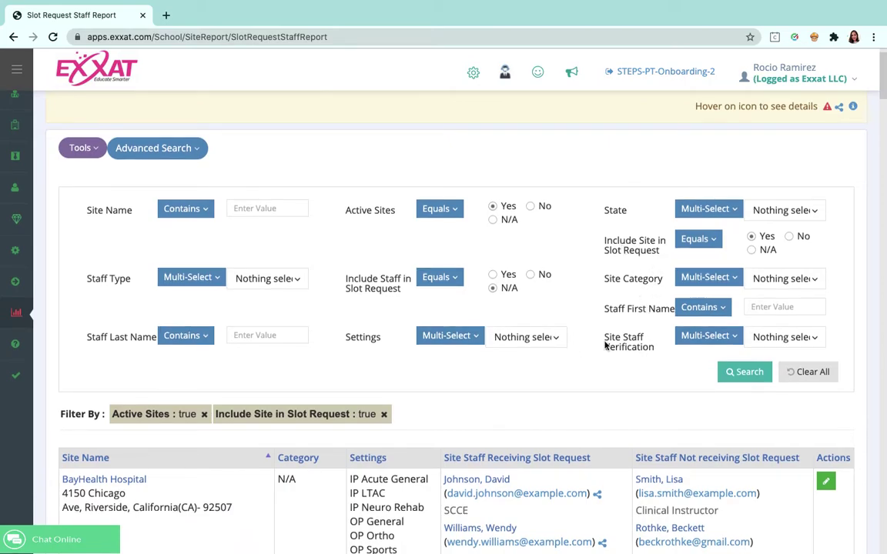
click(792, 337)
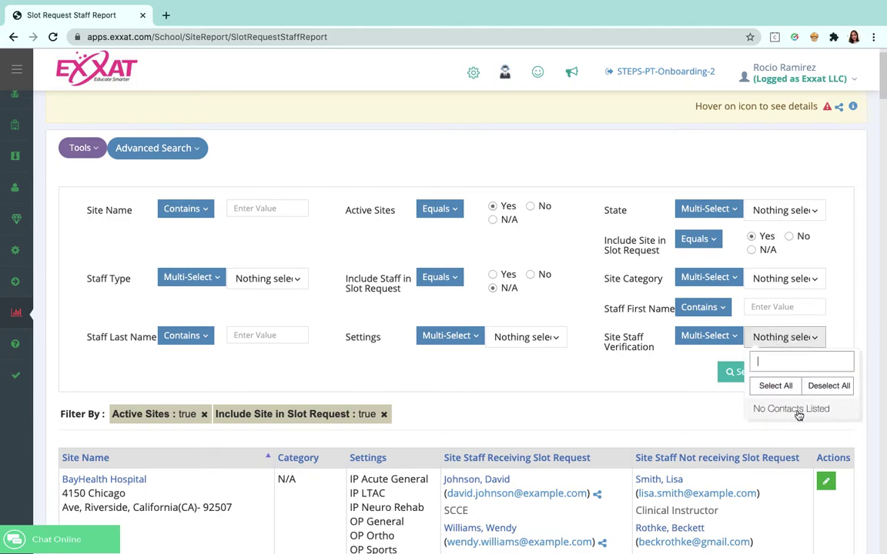
click(798, 410)
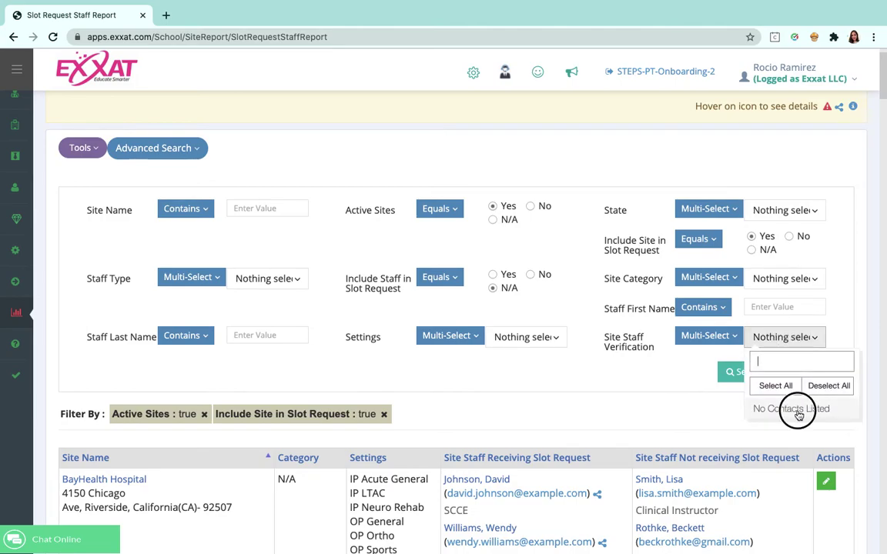
click(728, 380)
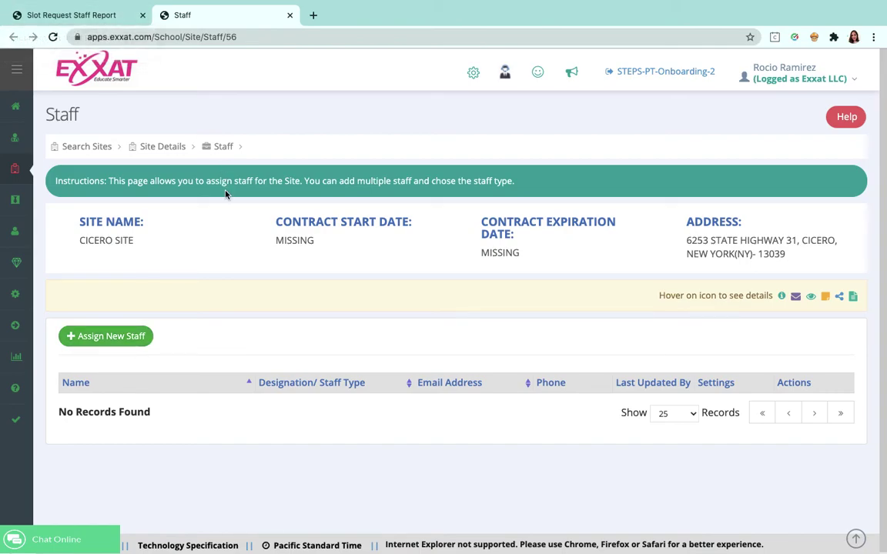
Step: Return to the filtered Slot Request Staff Report from the Cicero Site staff page
click(71, 14)
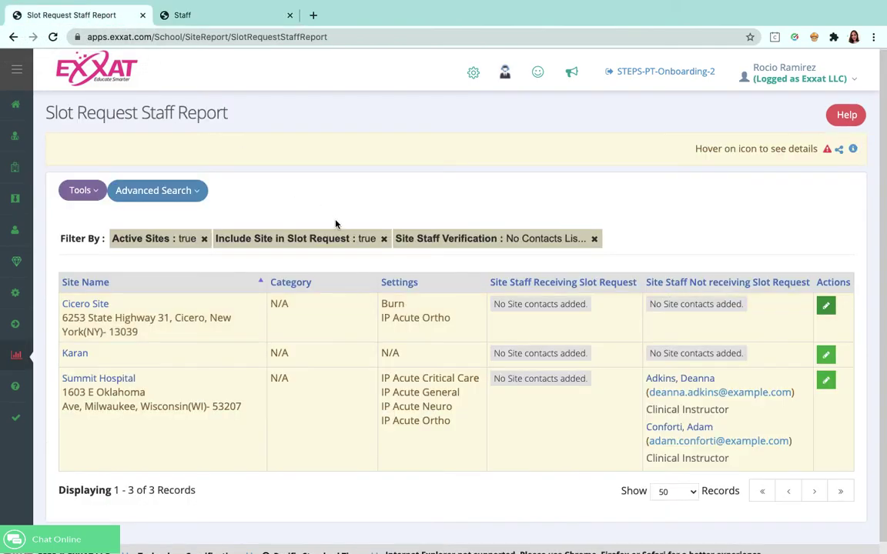